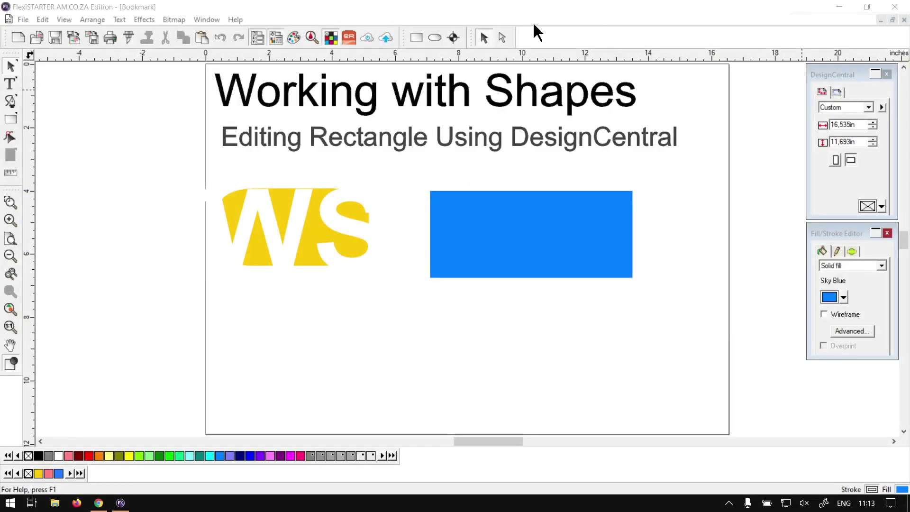
Hide DesignCentral and bring it back into view.
left_click(485, 38)
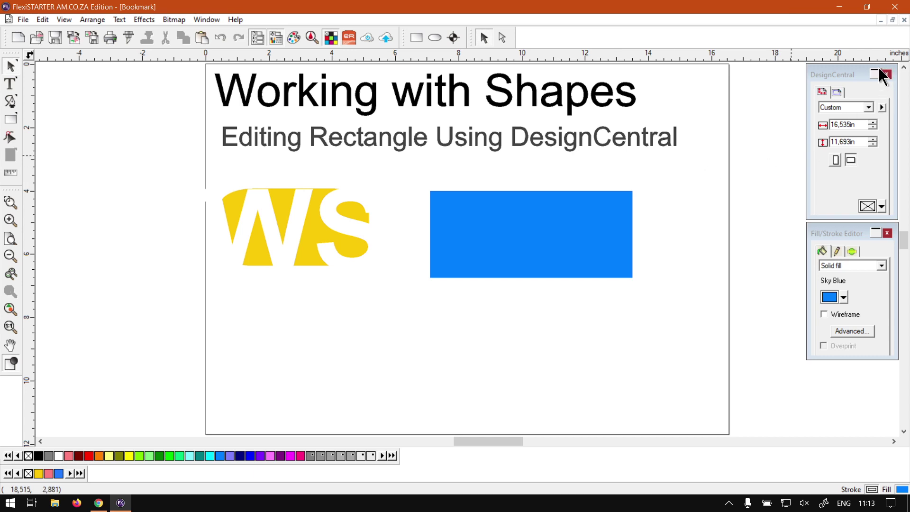
left_click(841, 73)
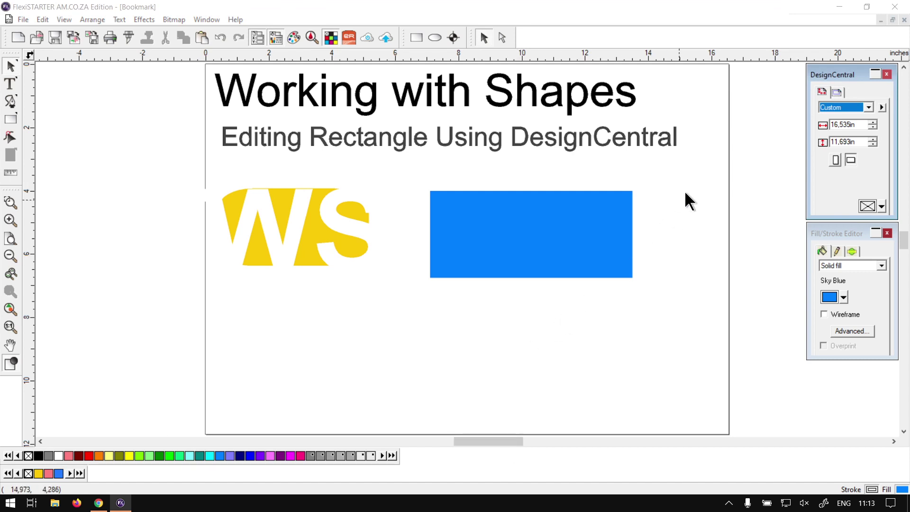
left_click(886, 75)
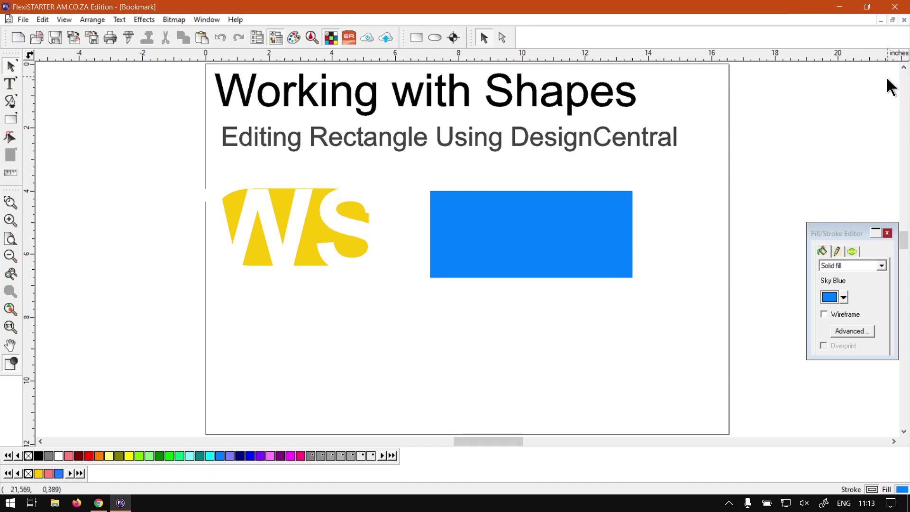
left_click(228, 36)
key("super+plus")
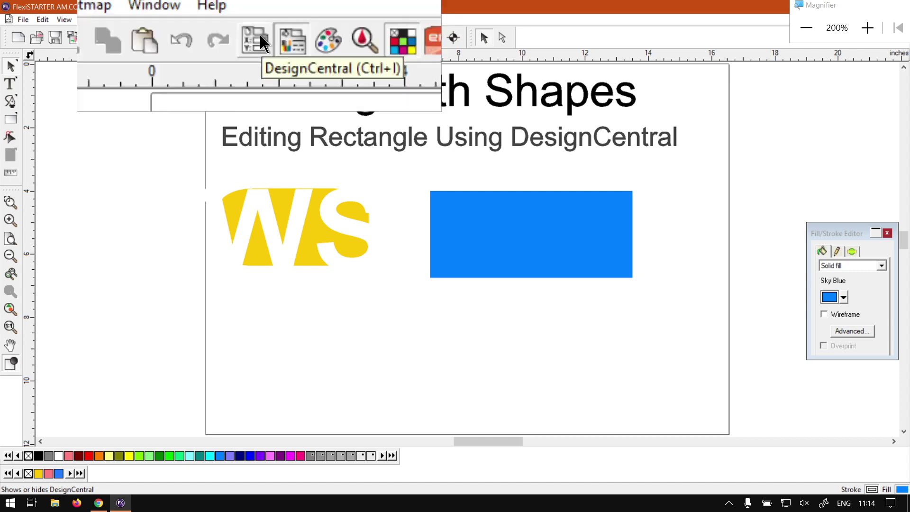
left_click(262, 42)
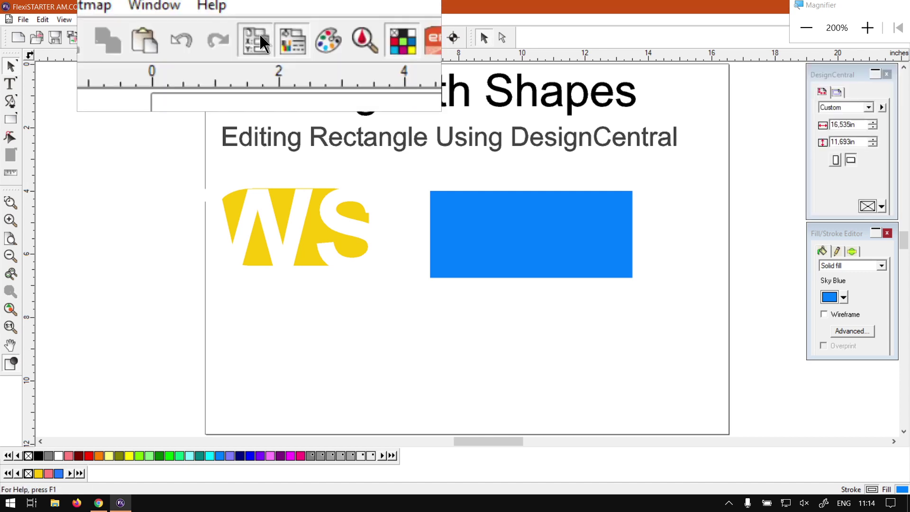
key("super+Escape")
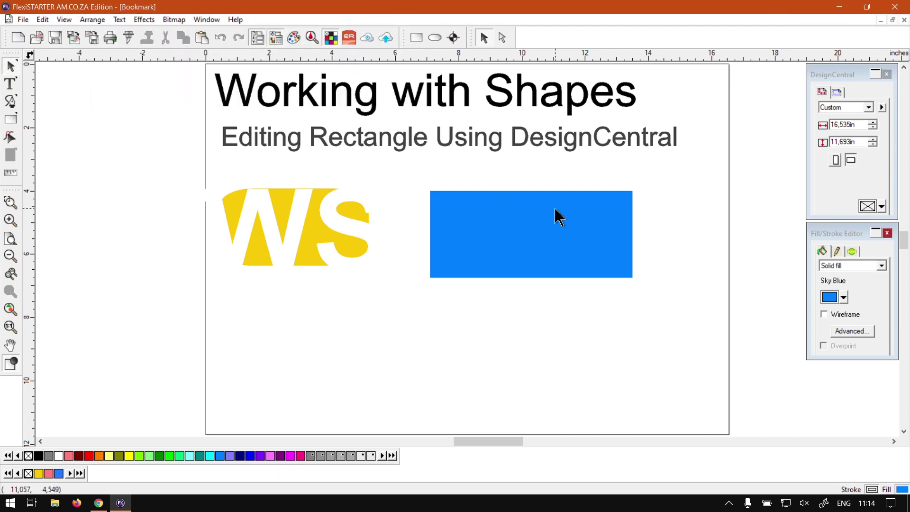
left_click(845, 73)
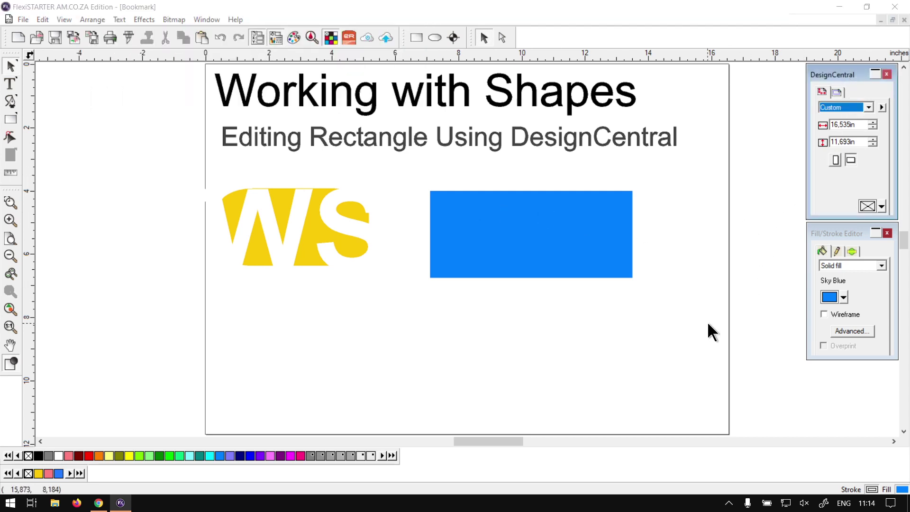
Delete the blue rectangle and draw a new one about 6.43 by 2.44 in beside the yellow WS artwork.
left_click(574, 246)
key("Delete")
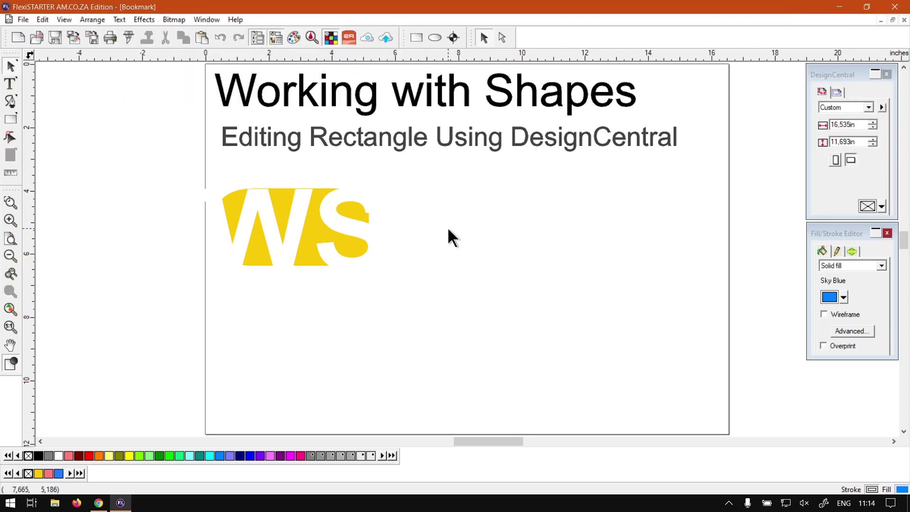
left_click(10, 119)
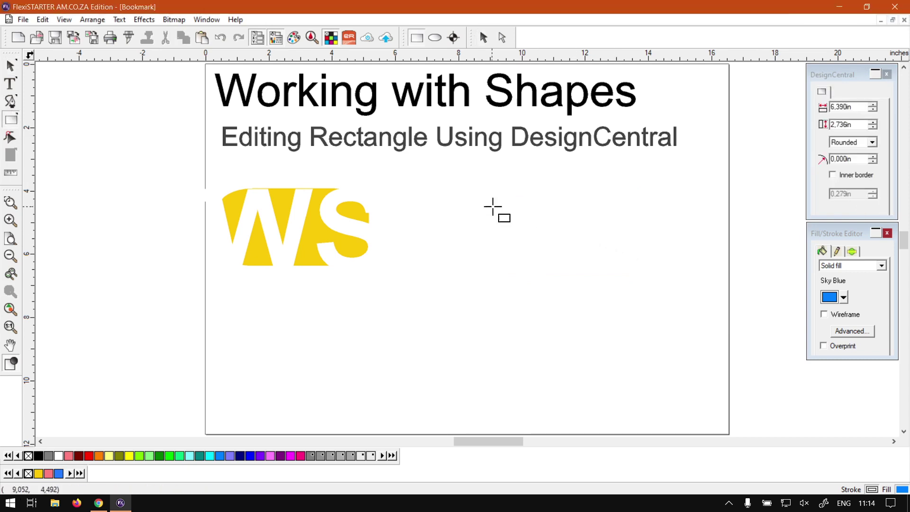
left_click_drag(406, 190, 609, 267)
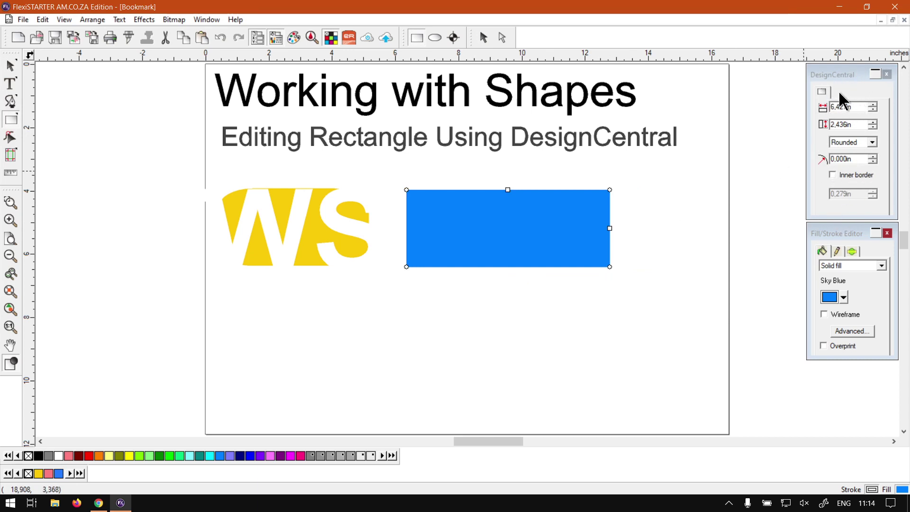
Select the new blue rectangle and show its rectangle-specific settings in DesignCentral.
left_click(10, 65)
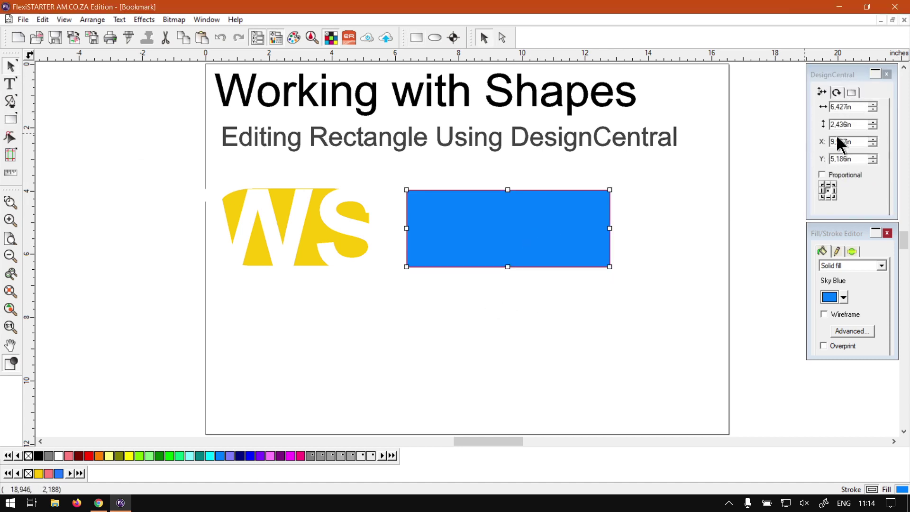
left_click(590, 306)
left_click(524, 244)
key("super+plus")
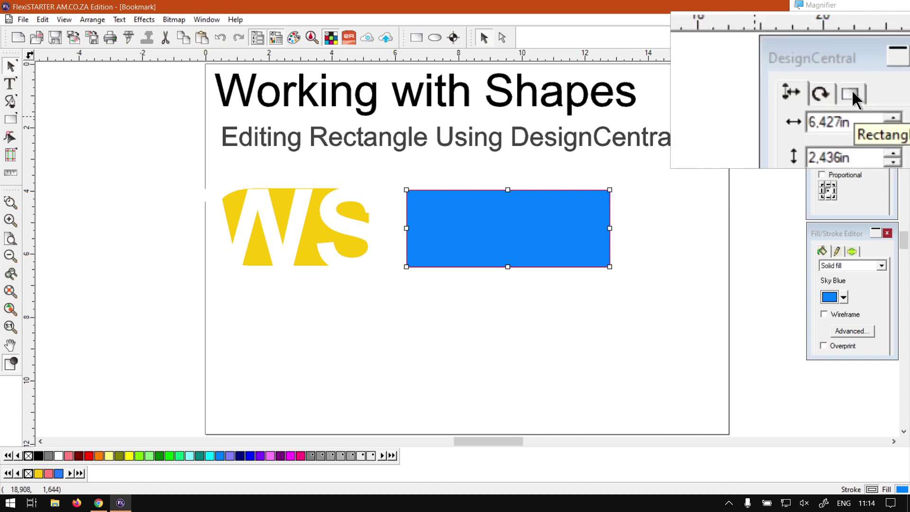
left_click(851, 89)
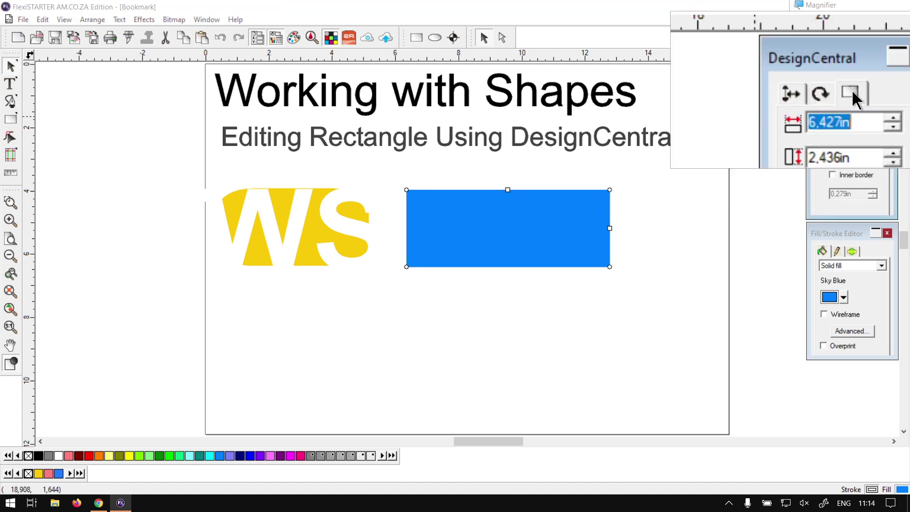
key("super+Escape")
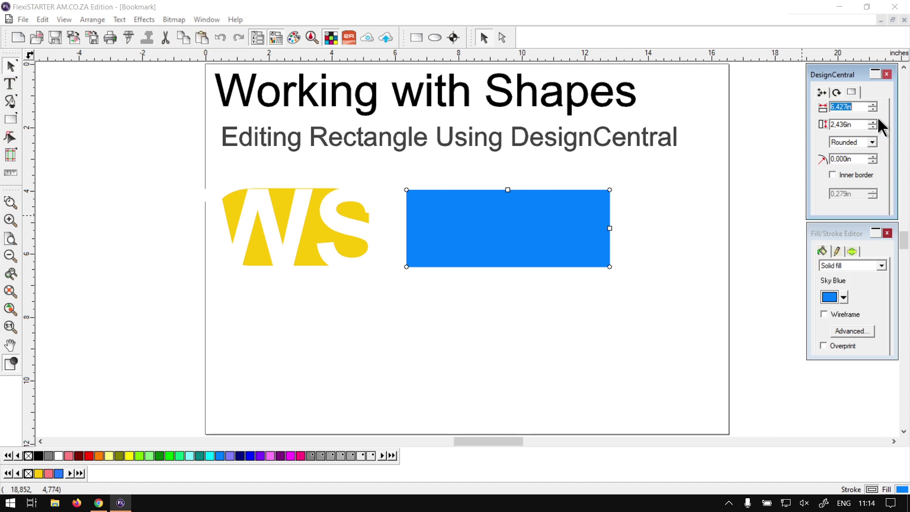
Increase the rectangle's width in 0.1 in increments and bring it back to 6.427 in.
key("super+plus")
left_click(871, 104)
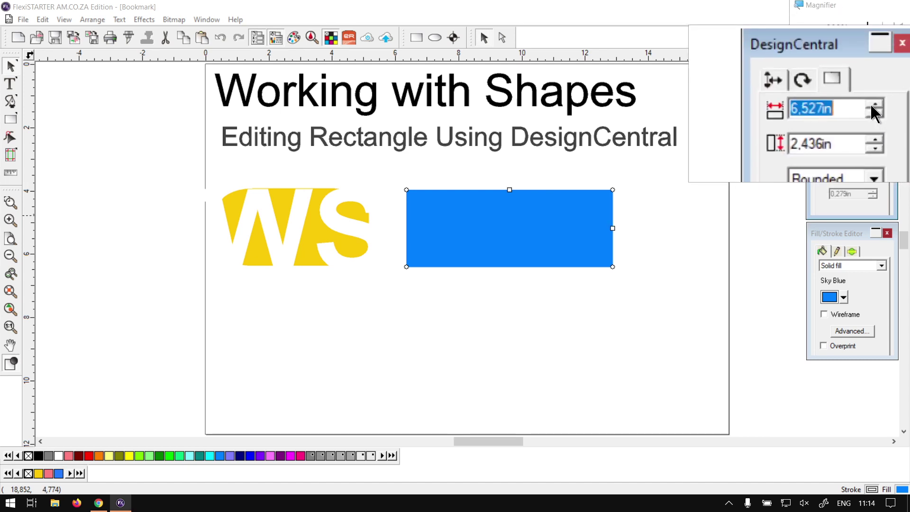
left_click(872, 105)
left_click(871, 105)
left_click(871, 111)
left_click(872, 110)
left_click(872, 110)
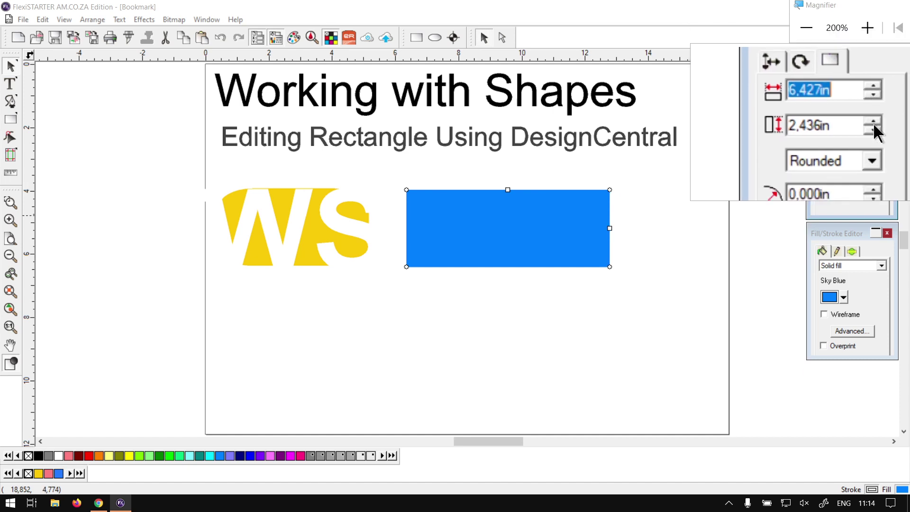
Set the rectangle's height to 2.536 in.
key("Tab")
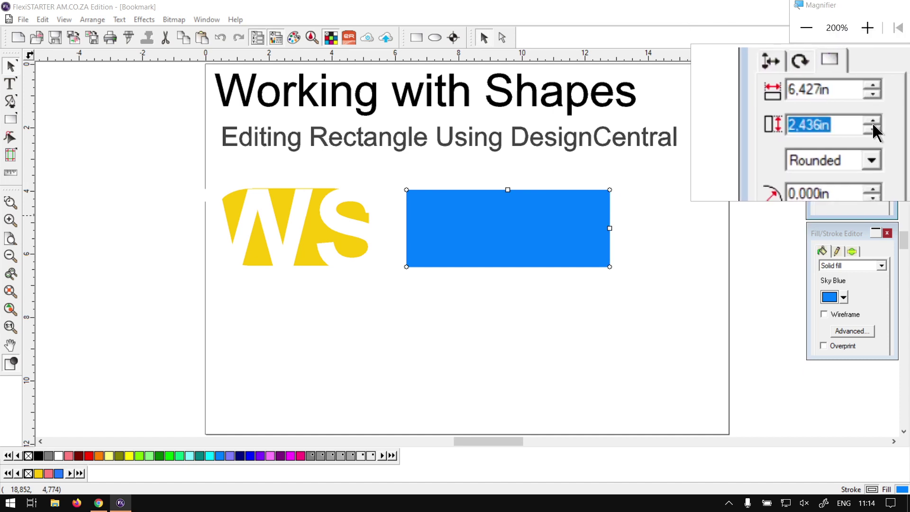
left_click(872, 121)
left_click(871, 121)
left_click(871, 120)
left_click(872, 127)
left_click(872, 127)
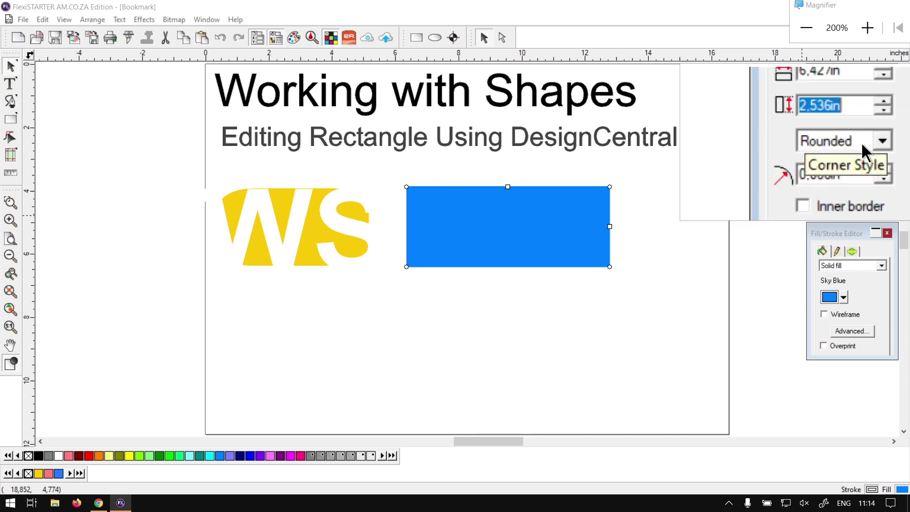
Try the Regular corner style on the rectangle and return it to Rounded.
left_click(869, 141)
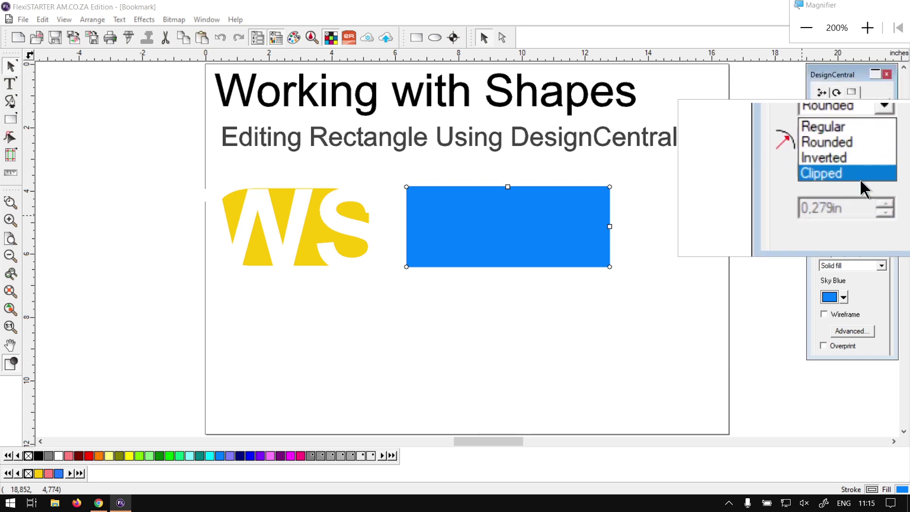
left_click(853, 153)
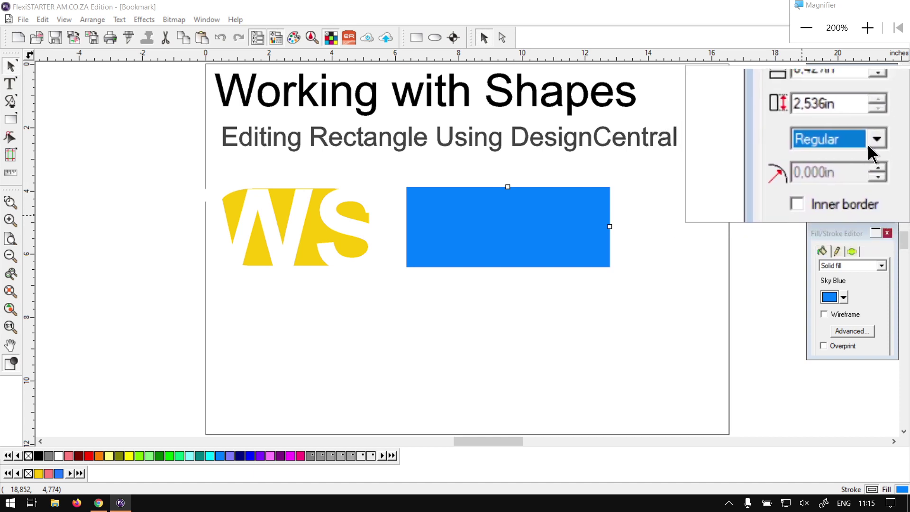
left_click(869, 145)
left_click(863, 162)
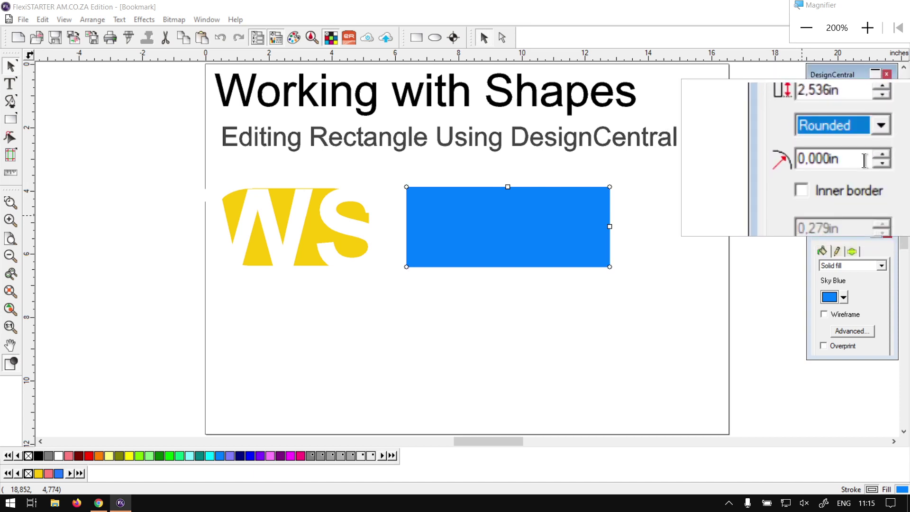
Increase the radius of the rectangle's rounded corners to 1 in.
left_click(871, 157)
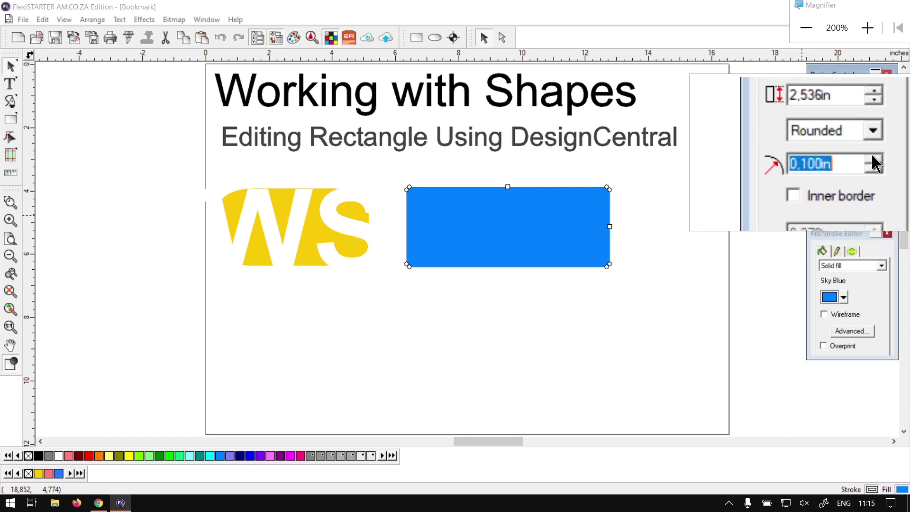
left_click(872, 156)
left_click(872, 157)
left_click(871, 156)
left_click(872, 157)
left_click(872, 156)
left_click(872, 157)
left_click(872, 158)
left_click(872, 157)
left_click(872, 158)
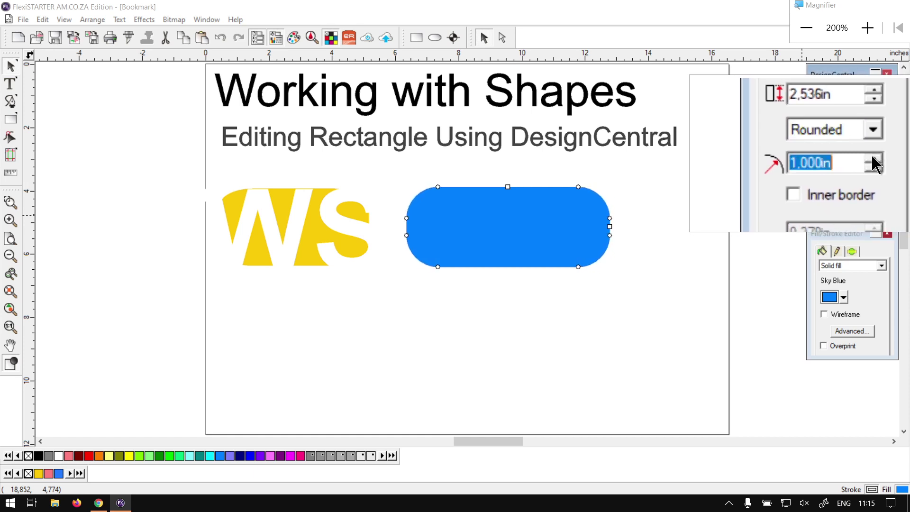
Reset the radius of the rounded corners to 0 in.
left_click(872, 158)
left_click(872, 157)
left_click_drag(872, 160, 871, 159)
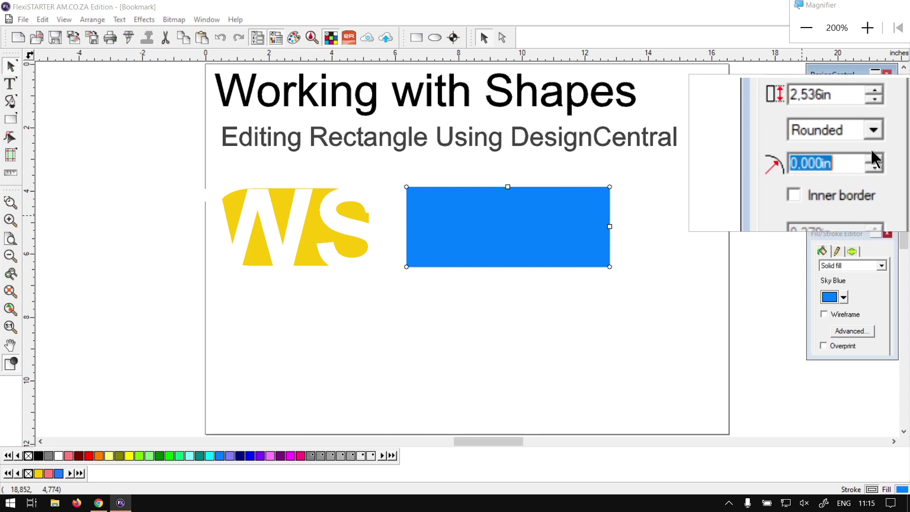
Apply the Inverted corner style to the rectangle with a corner radius of 0.8 in.
left_click(873, 140)
left_click(856, 168)
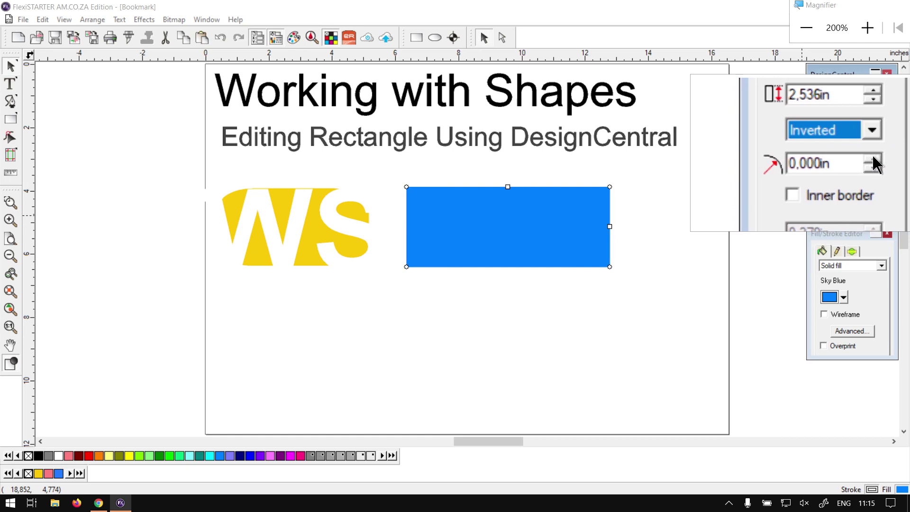
left_click(872, 156)
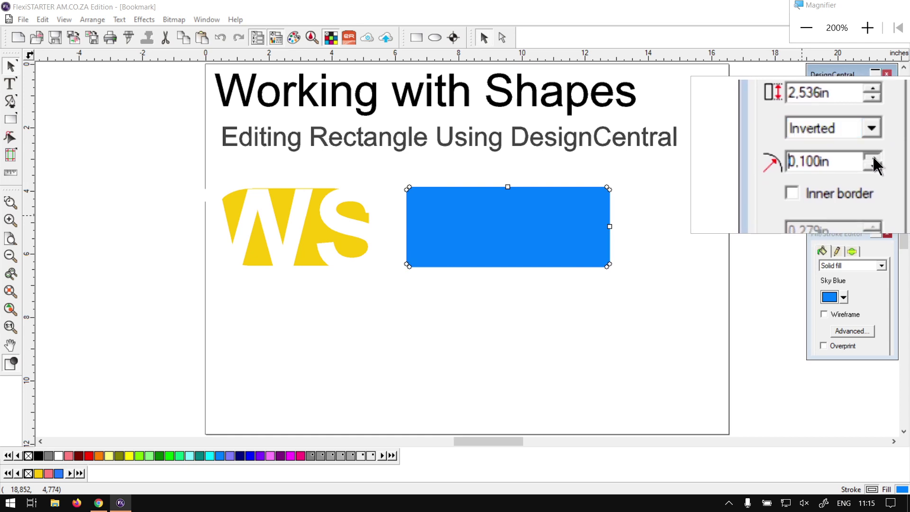
left_click(872, 155)
left_click(872, 156)
left_click(872, 155)
left_click(872, 156)
left_click(872, 155)
left_click(872, 155)
left_click(872, 155)
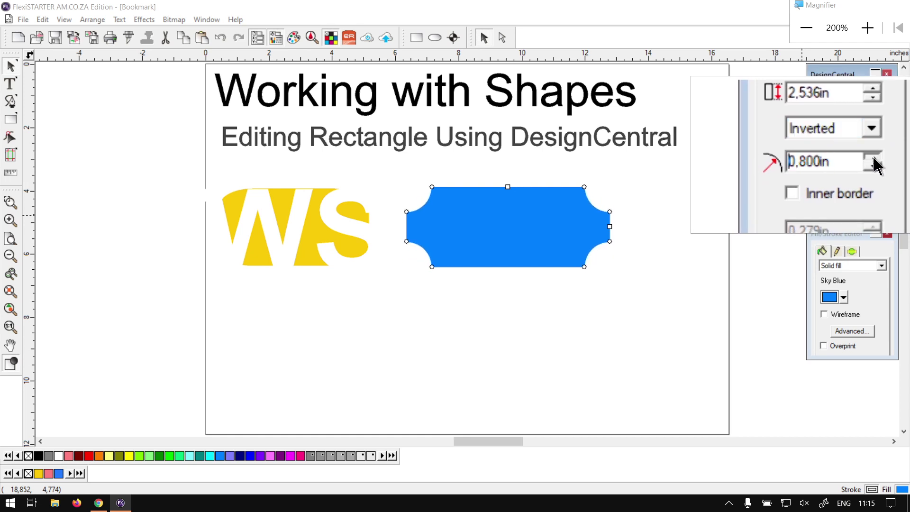
Reduce the radius of the inverted corners to 0 in.
left_click(872, 162)
left_click(872, 161)
left_click(872, 161)
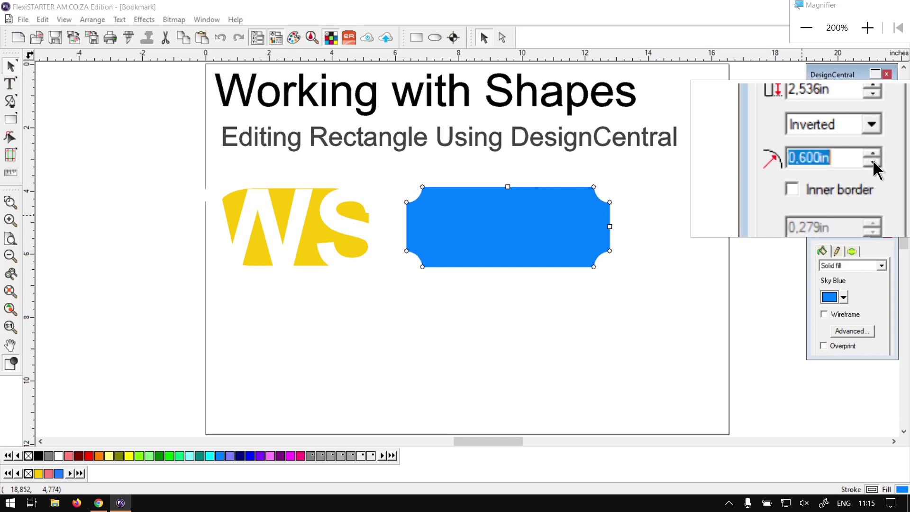
left_click(872, 161)
left_click(872, 161)
left_click(872, 161)
left_click(872, 161)
left_click(872, 161)
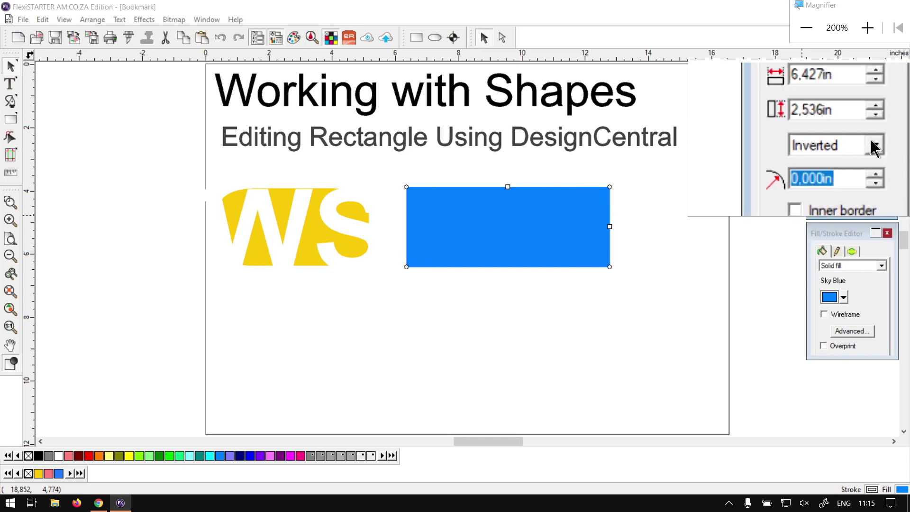
Apply the Clipped corner style to the rectangle with a corner size of 0.7 in.
left_click(873, 146)
left_click(860, 181)
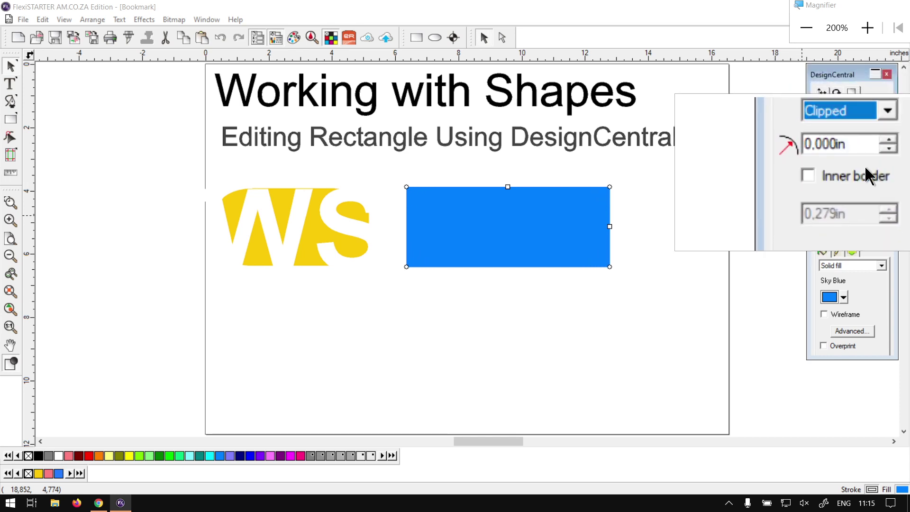
left_click(872, 155)
left_click(872, 157)
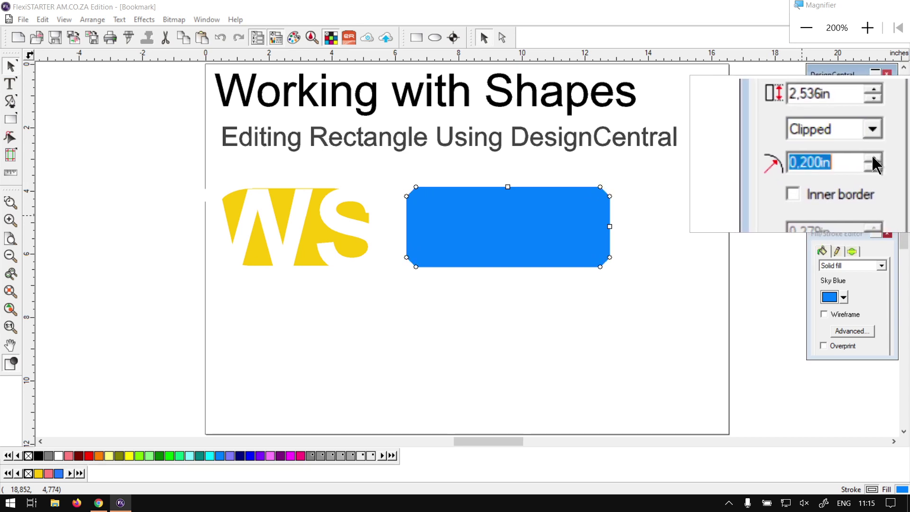
left_click(872, 156)
left_click(872, 157)
left_click(872, 156)
left_click(872, 156)
left_click(871, 156)
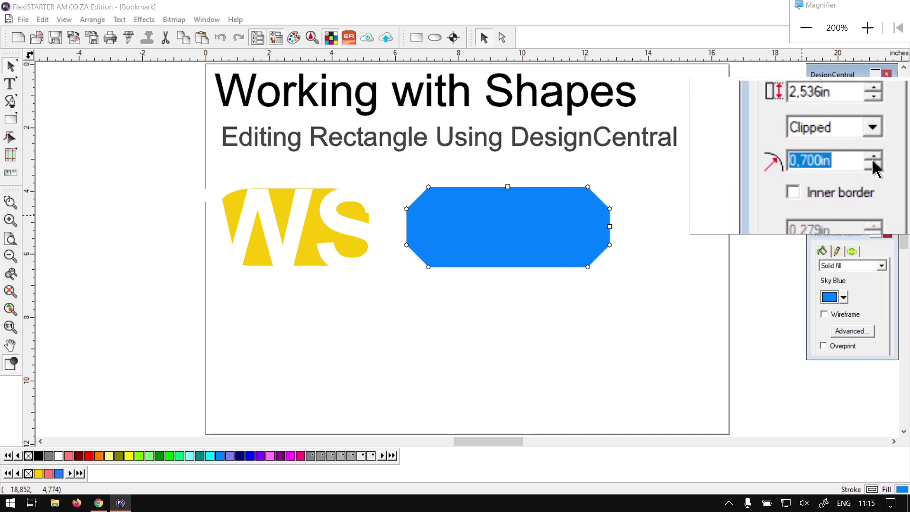
Reduce the size of the clipped corners to 0 in.
left_click(872, 162)
left_click(872, 163)
left_click(872, 162)
left_click(872, 162)
left_click(874, 162)
left_click(874, 162)
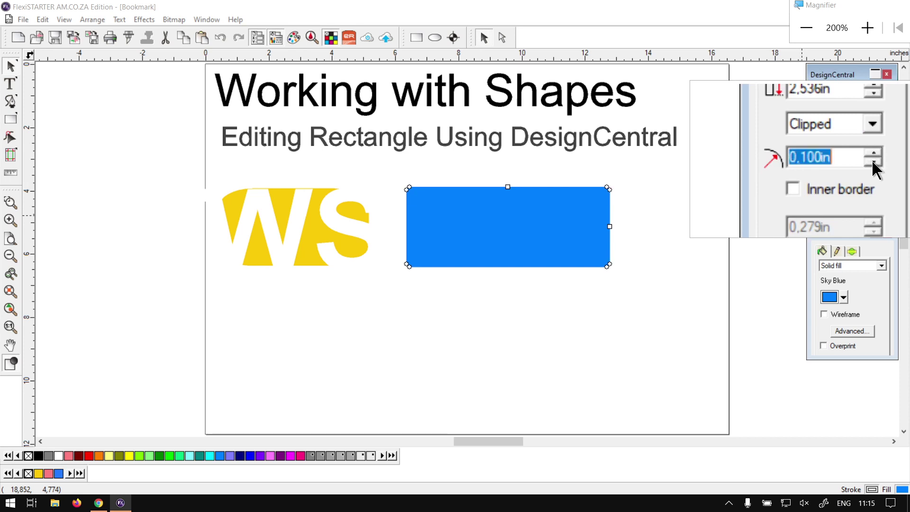
left_click(873, 162)
Change the rectangle's corner style from Clipped to Inverted.
scroll(870, 152, "up", 2)
left_click(871, 140)
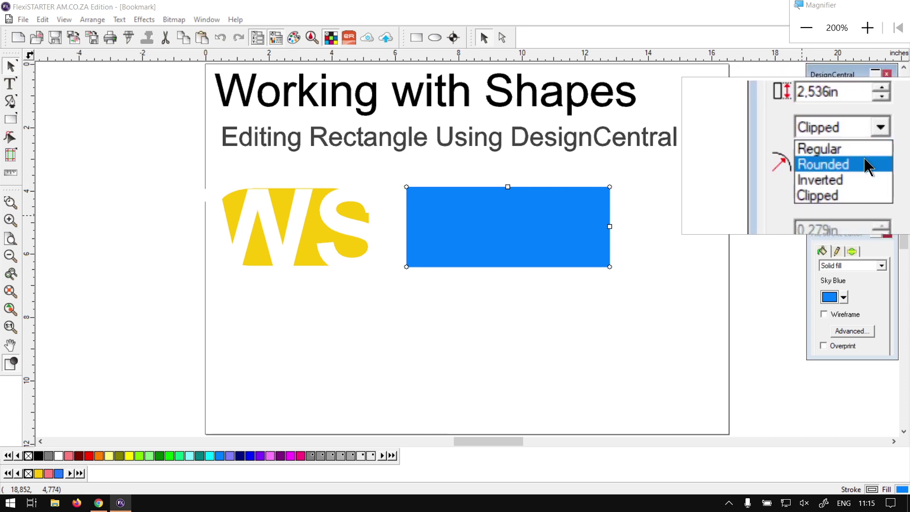
left_click(867, 180)
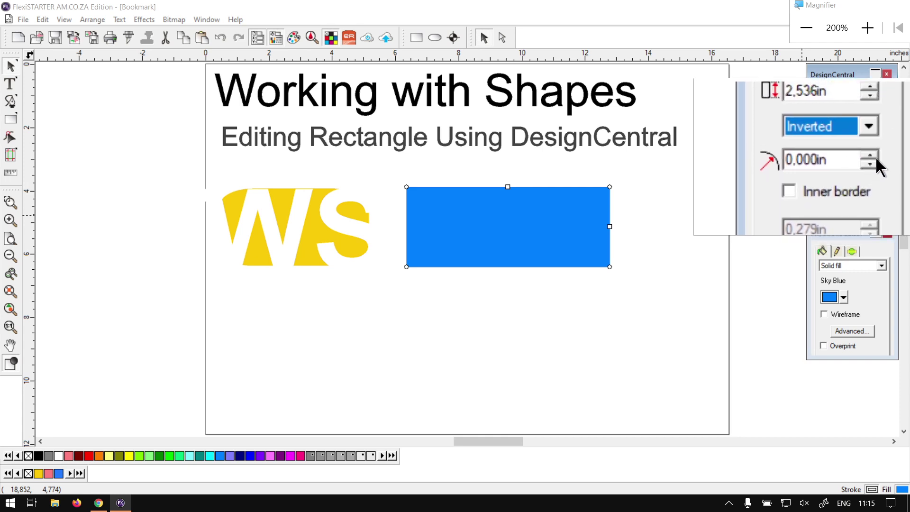
Increase the radius of the rectangle's inverted corners to 0.6 in.
left_click(873, 156)
left_click(873, 156)
left_click(874, 156)
left_click(874, 157)
left_click(873, 156)
left_click(874, 157)
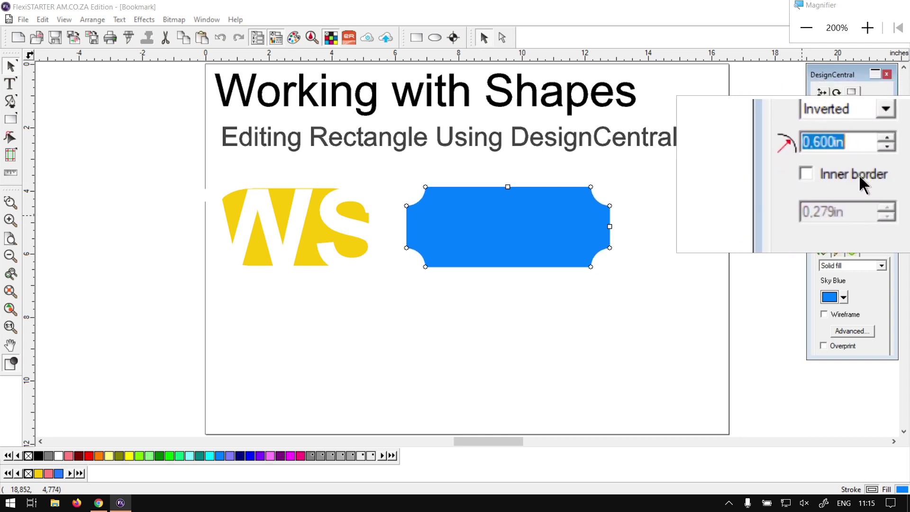
Add an inner border to the inverted-corner rectangle and increase the border width to 0.679 in.
left_click(831, 172)
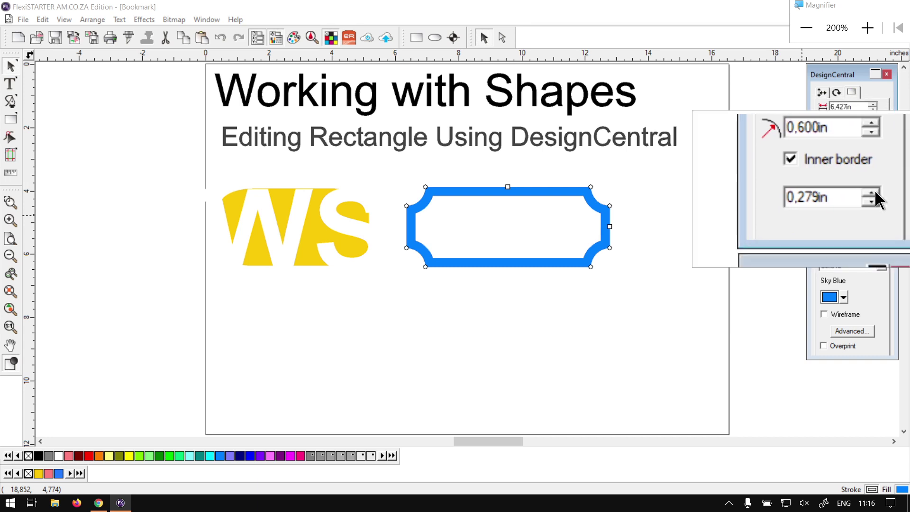
left_click(872, 192)
left_click(872, 193)
left_click(874, 191)
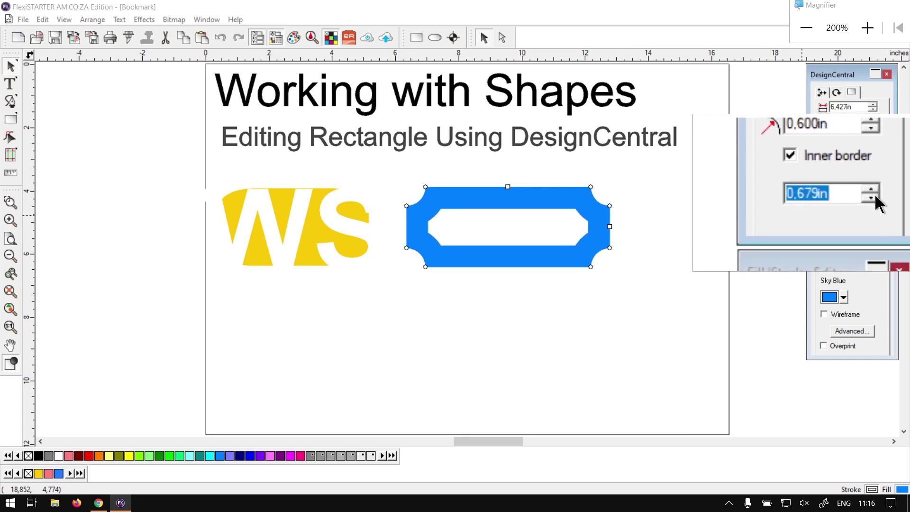
Reduce the width of the rectangle's inner border to 0.279 in.
left_click(874, 196)
left_click(874, 196)
left_click(874, 196)
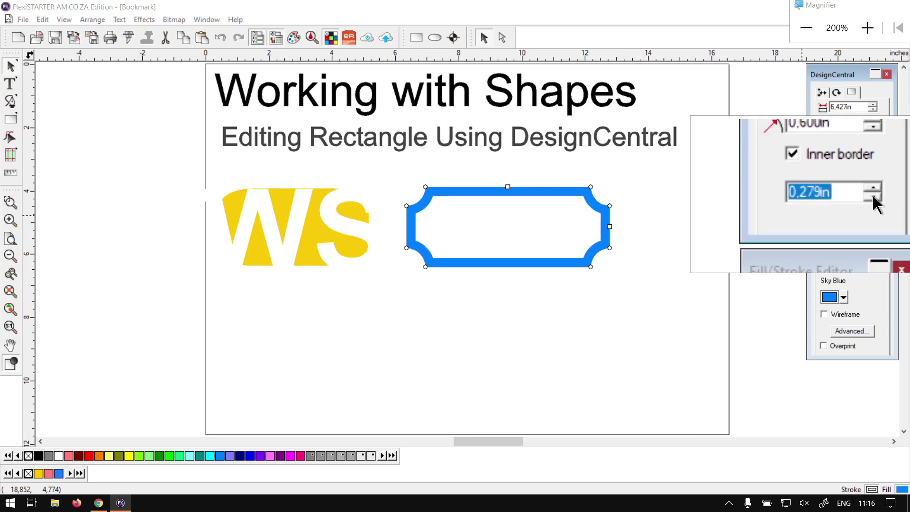
left_click(872, 191)
left_click(874, 198)
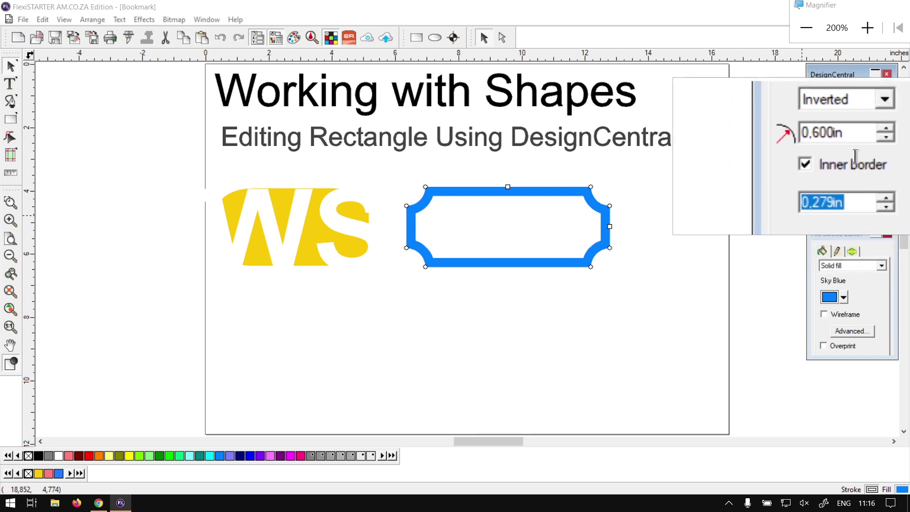
Close the screen Magnifier and deselect the bordered rectangle.
key("super+Escape")
left_click(681, 300)
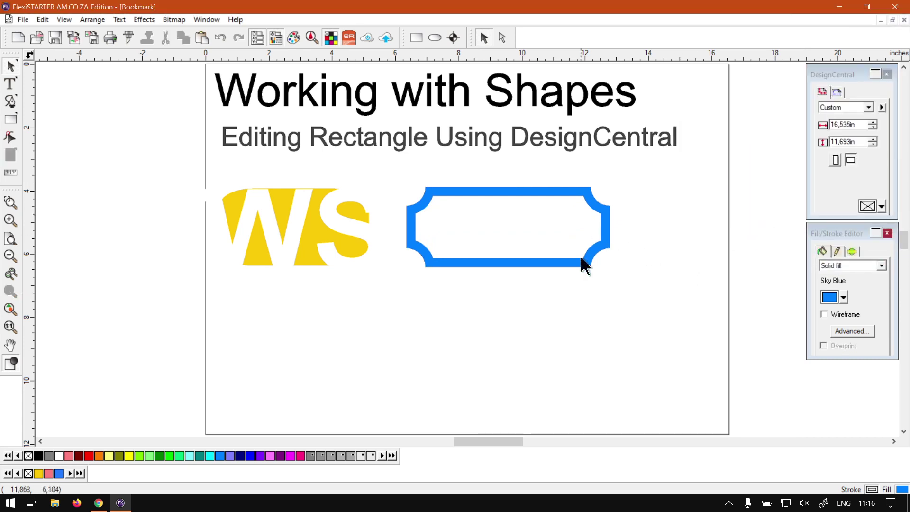
Reselect the bordered rectangle to review its rectangle-specific properties in DesignCentral, leaving it deselected.
left_click(607, 226)
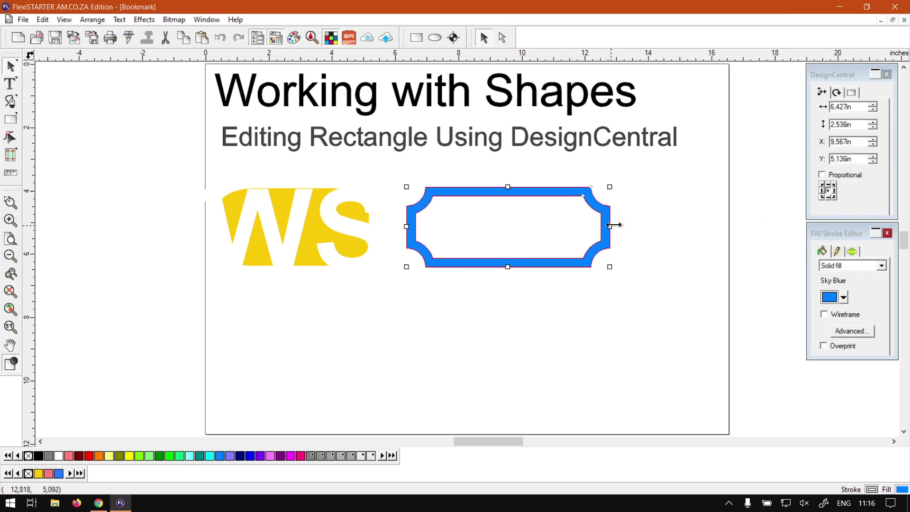
left_click(852, 93)
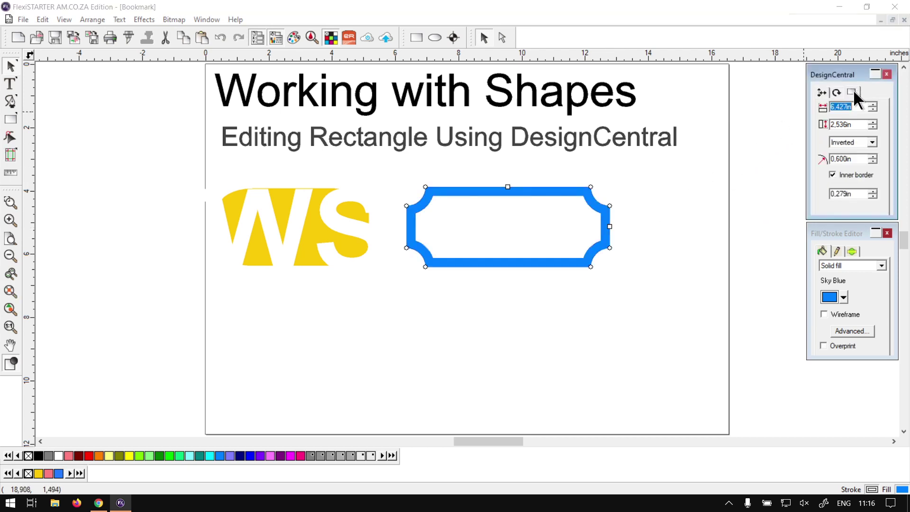
left_click(652, 303)
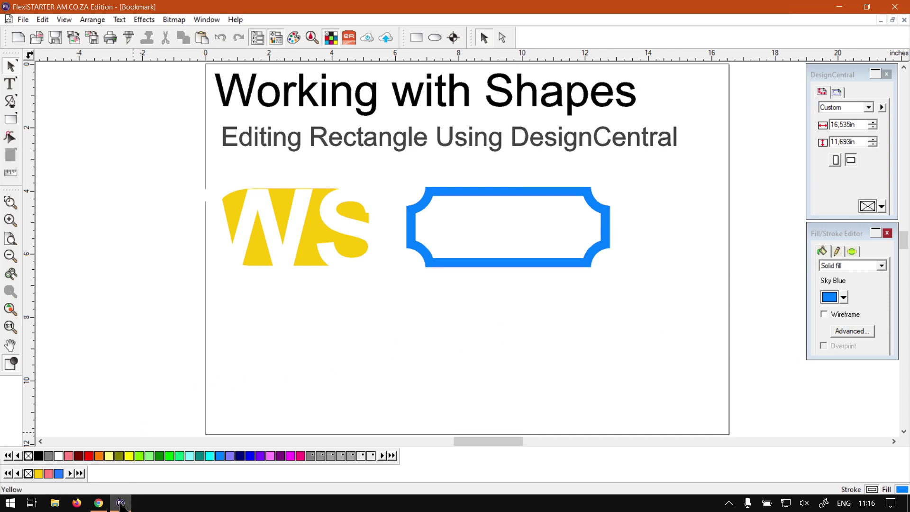
Switch to Chrome to view the softwaretraining.co.za home page.
left_click(98, 502)
mouse_move(91, 59)
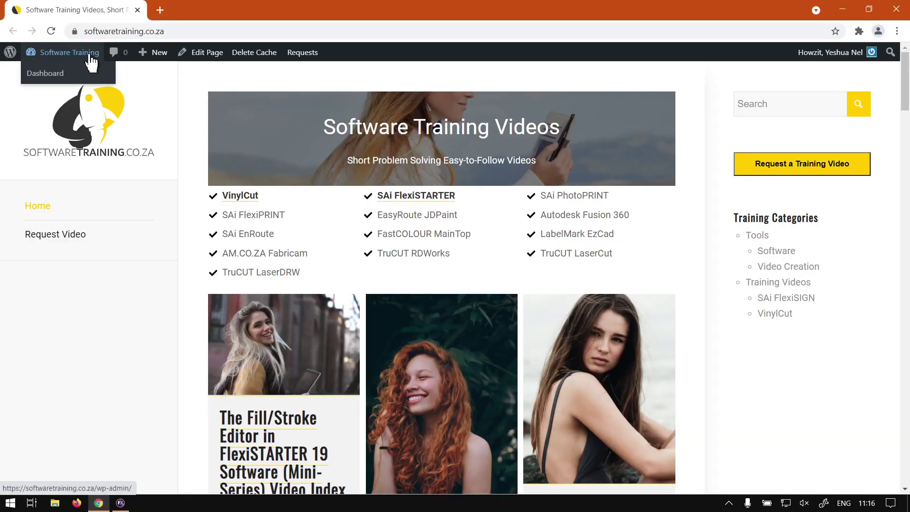